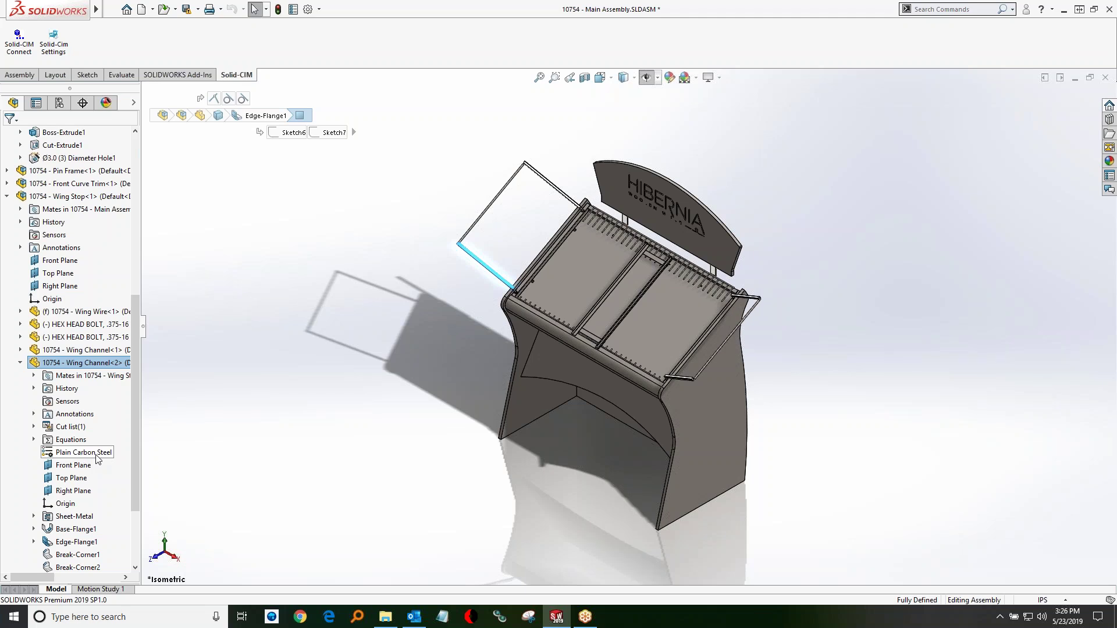
{"action": "right_click", "coordinate": [95, 366]}
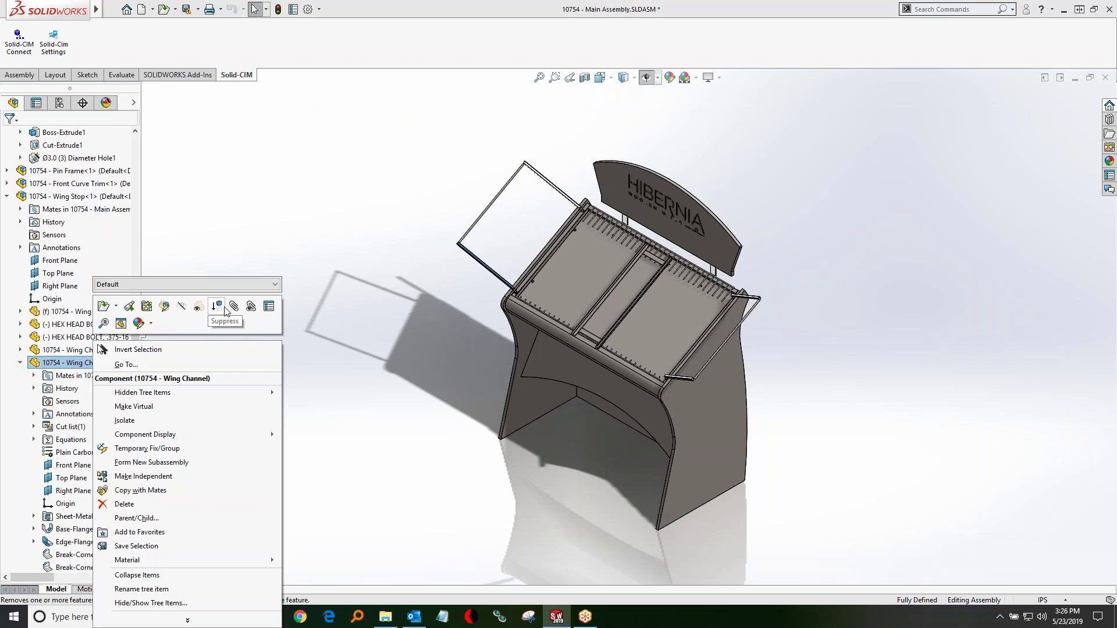
{"action": "left_click", "coordinate": [308, 254]}
{"action": "left_click", "coordinate": [295, 232]}
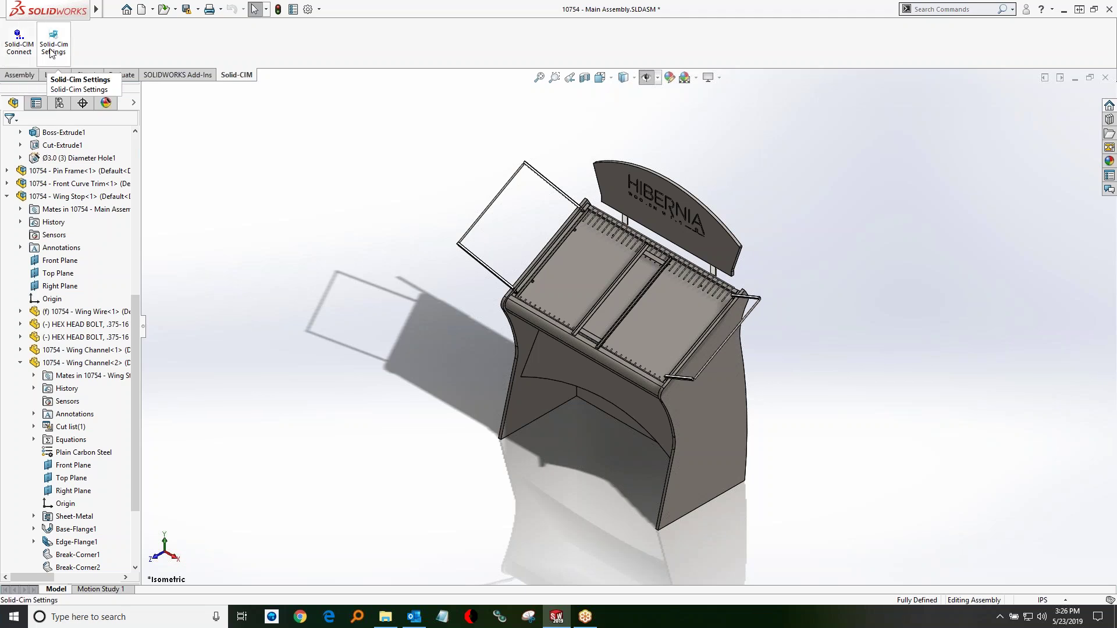
Review the export file type options and the Geometric page in the Solid-Cim settings, and close them without saving
{"action": "left_click", "coordinate": [803, 344]}
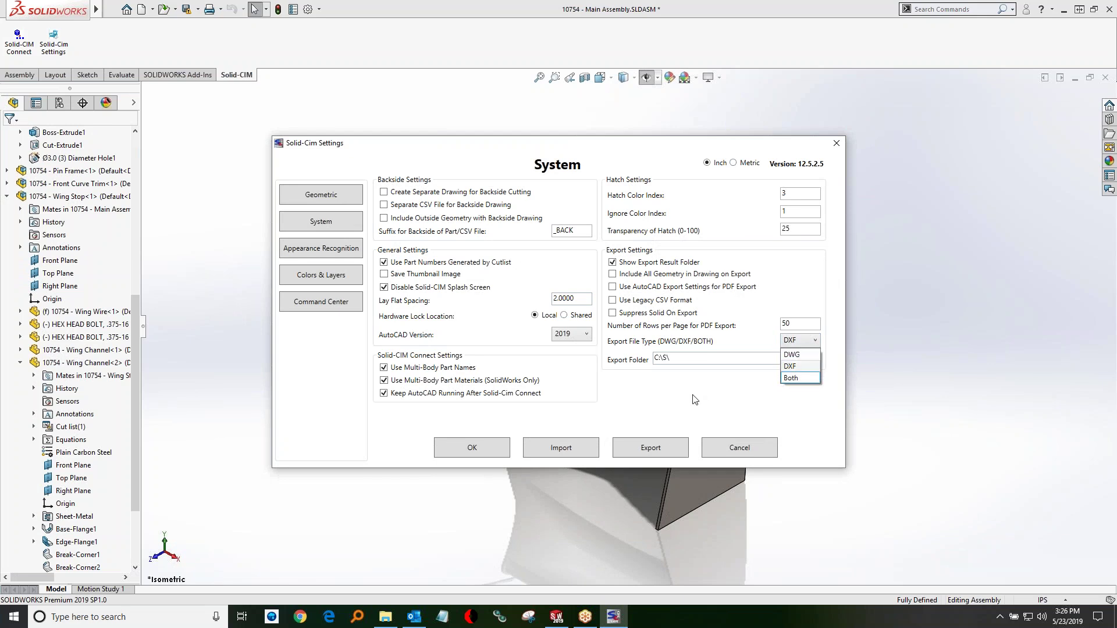
{"action": "left_click", "coordinate": [302, 192]}
{"action": "left_click", "coordinate": [303, 198]}
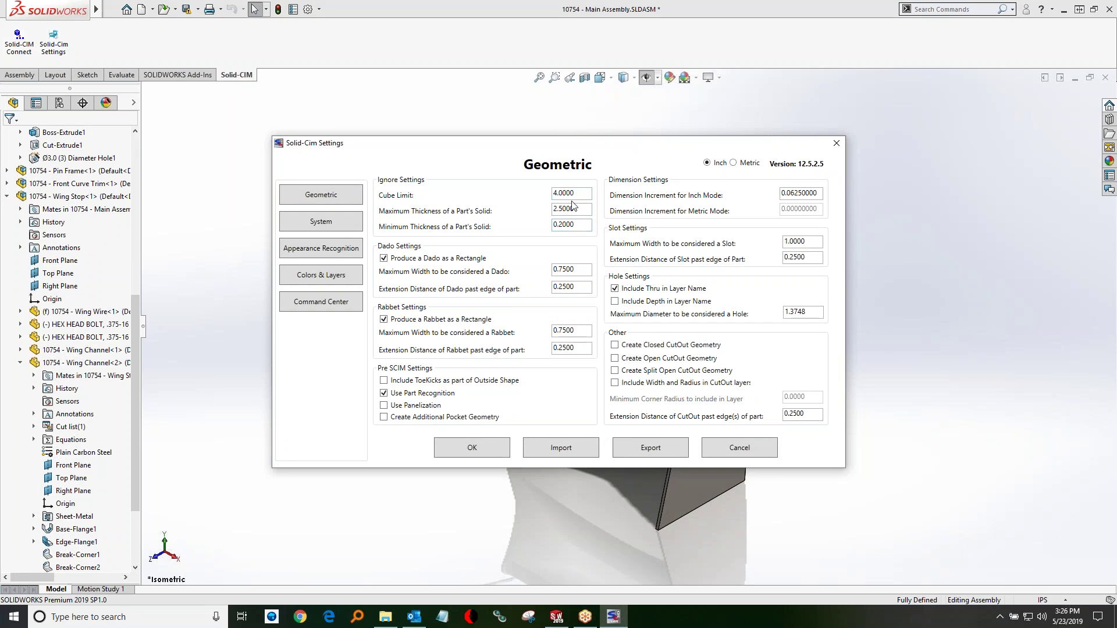
{"action": "left_click", "coordinate": [740, 449]}
Transfer the assembly to AutoCAD with Solid-CIM Connect and export it as 10754 - Main Assembly.csv, replacing the existing file
{"action": "left_click", "coordinate": [19, 42]}
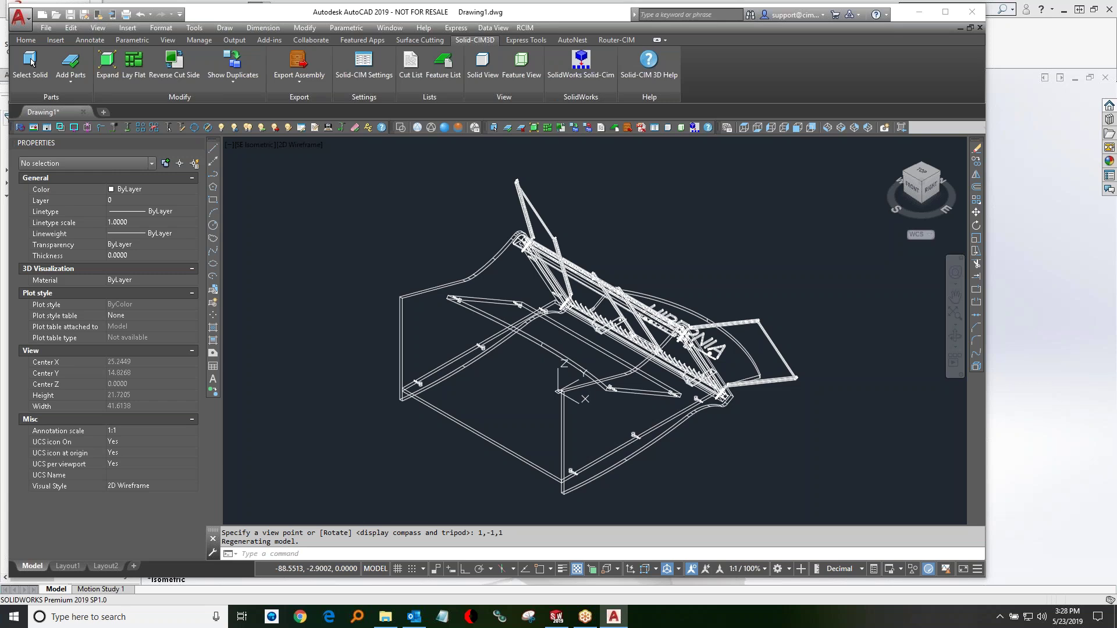
{"action": "left_click", "coordinate": [31, 61]}
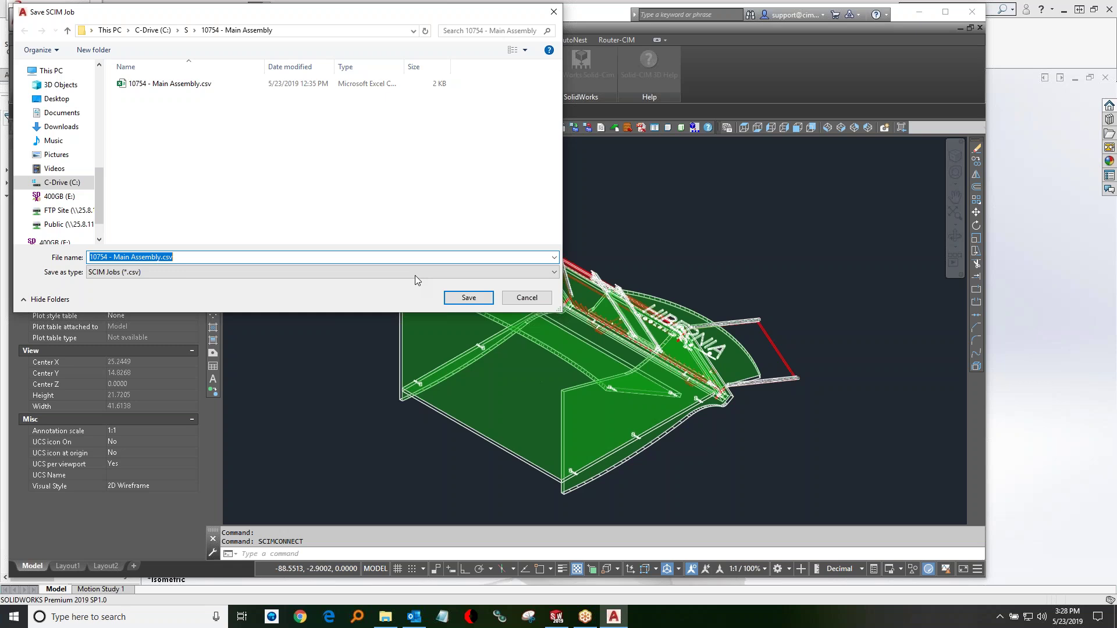
{"action": "left_click", "coordinate": [469, 298]}
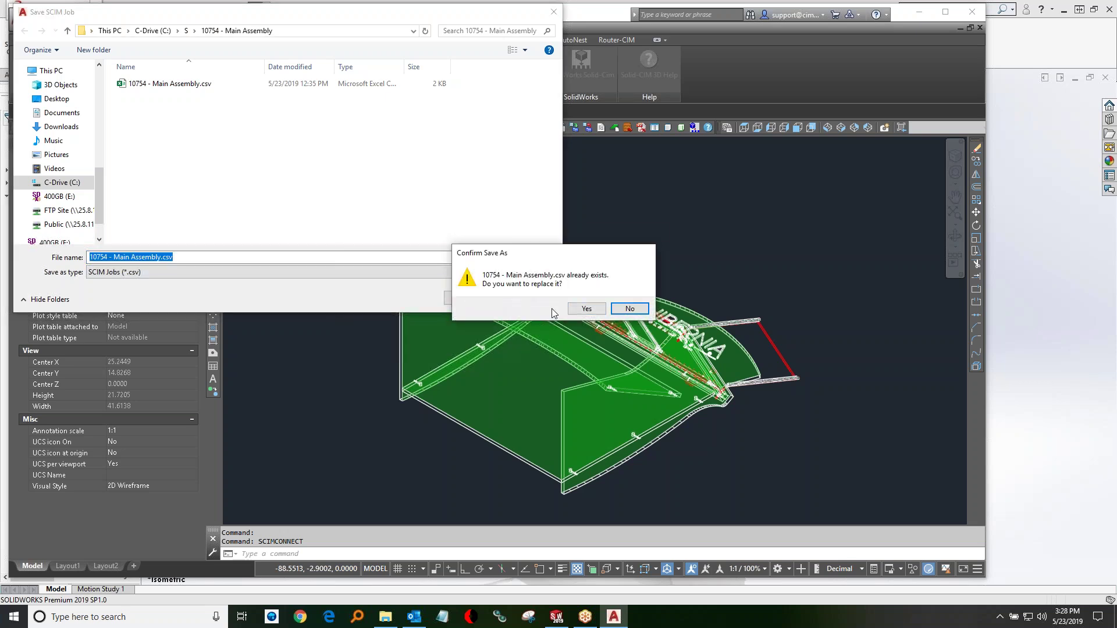
{"action": "left_click", "coordinate": [580, 311]}
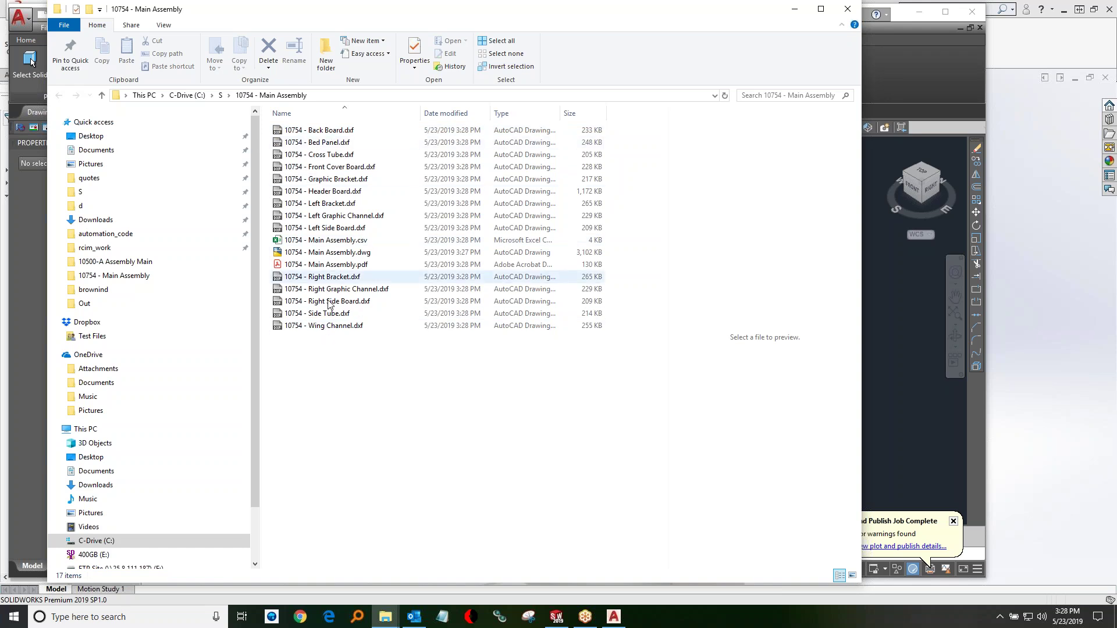
Switch back to AutoCAD, apply the Conceptual visual style and expand the assembly's parts
{"action": "left_click", "coordinate": [897, 96]}
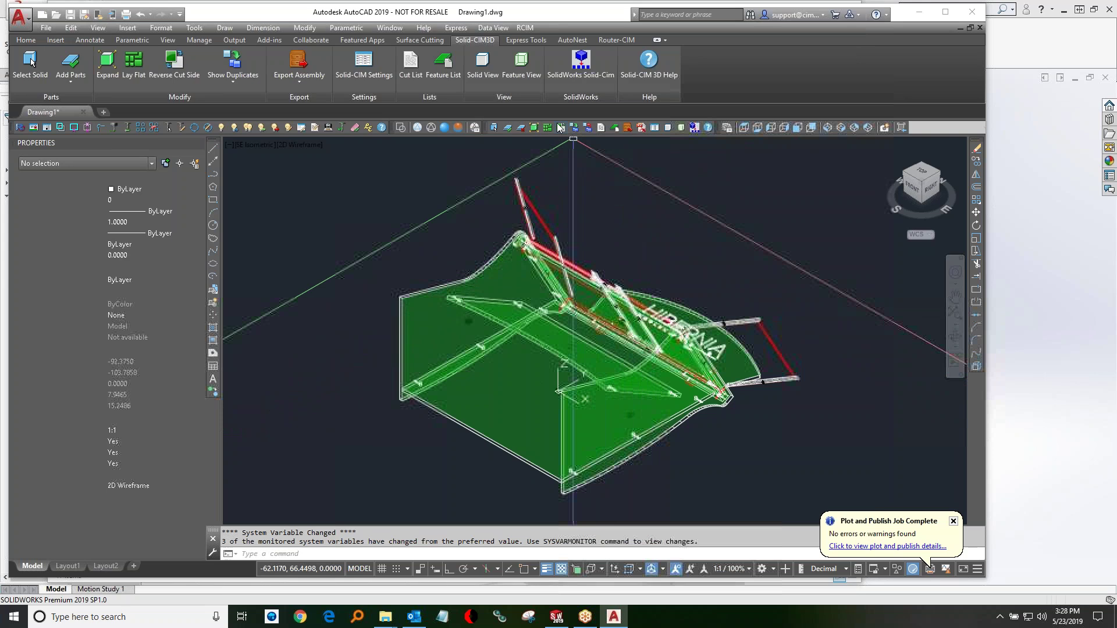
{"action": "left_click", "coordinate": [458, 127]}
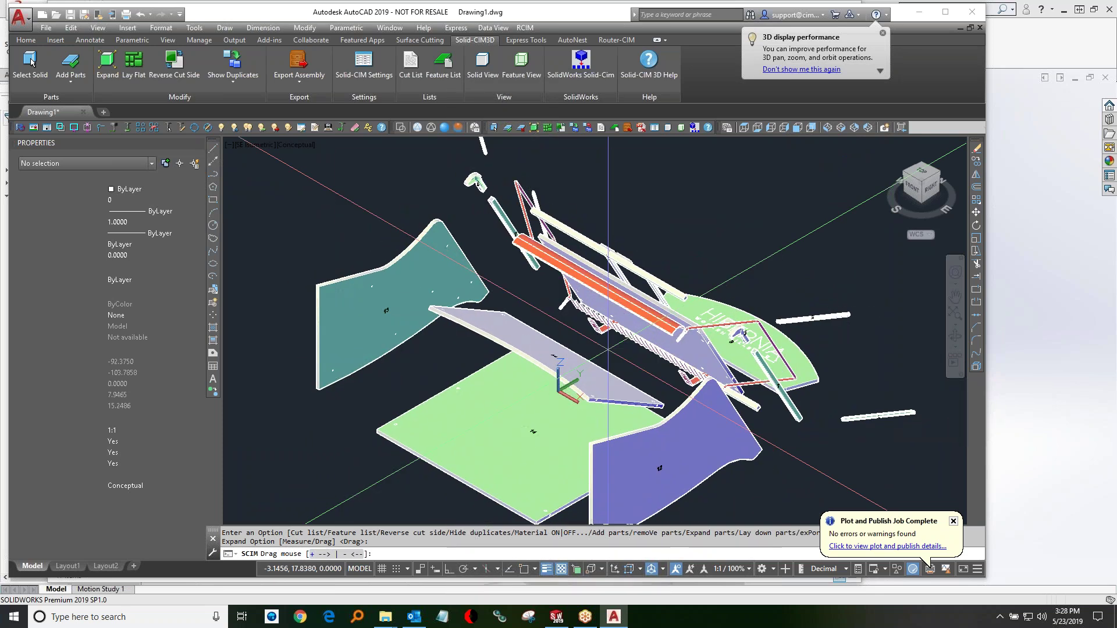
{"action": "key", "text": "Escape"}
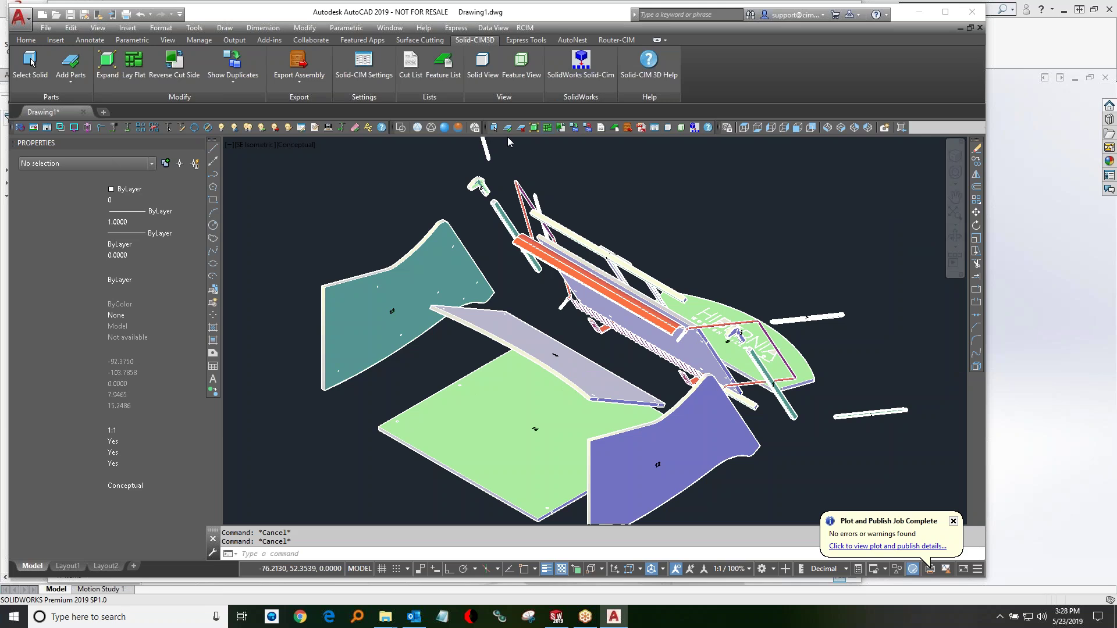
Lay the assembly's parts flat and inspect the layout in the SE Isometric view
{"action": "left_click", "coordinate": [841, 129]}
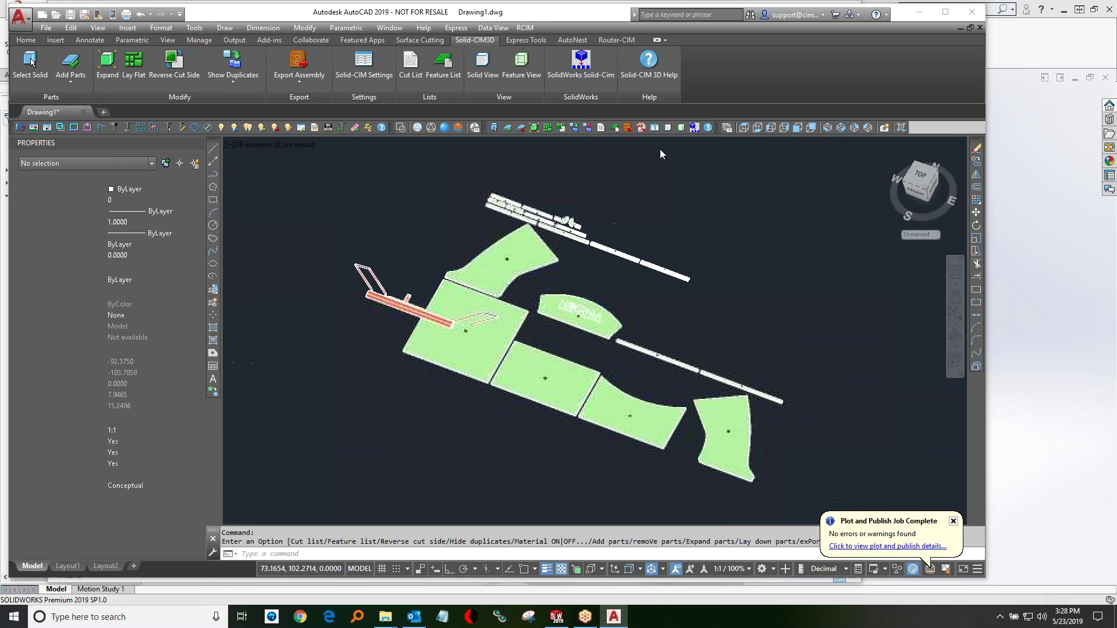
{"action": "scroll", "coordinate": [666, 291], "scroll_direction": "up", "scroll_amount": 8}
{"action": "middle_click_drag", "start_coordinate": [657, 280], "coordinate": [640, 335]}
{"action": "scroll", "coordinate": [641, 335], "scroll_direction": "down", "scroll_amount": 3}
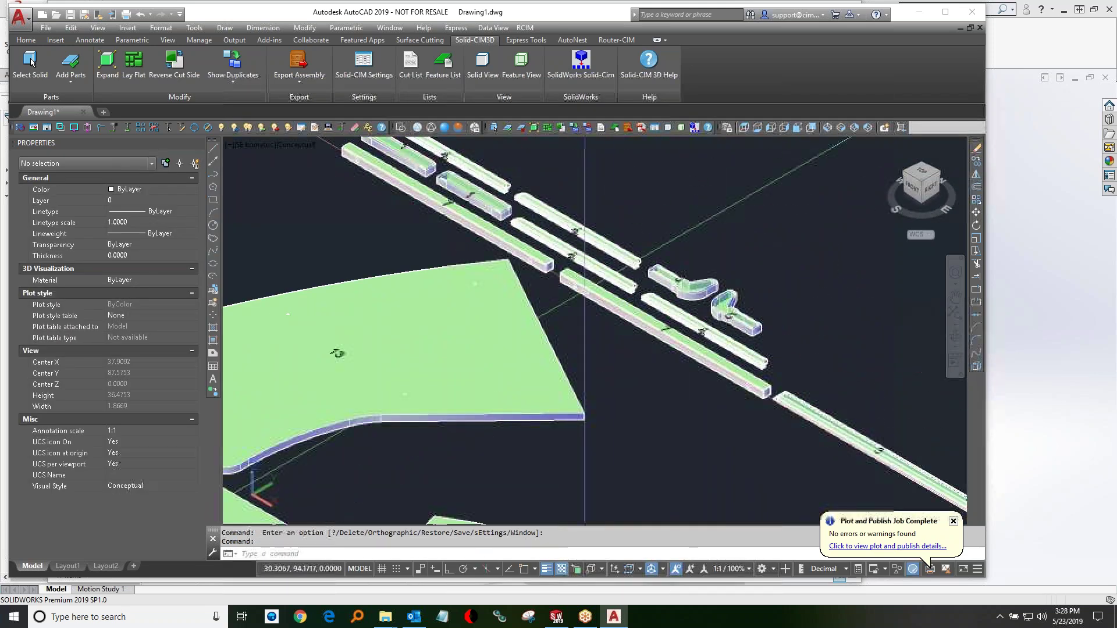
{"action": "scroll", "coordinate": [715, 314], "scroll_direction": "down", "scroll_amount": 5}
{"action": "middle_click_drag", "start_coordinate": [722, 316], "coordinate": [653, 260]}
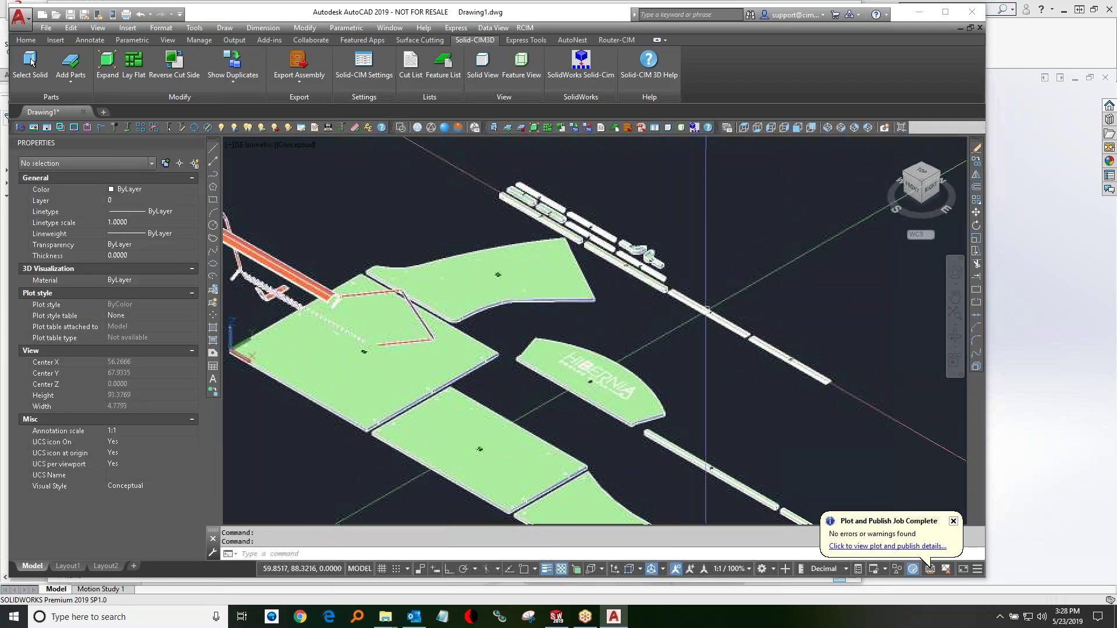
{"action": "middle_click_drag", "start_coordinate": [708, 296], "coordinate": [566, 198]}
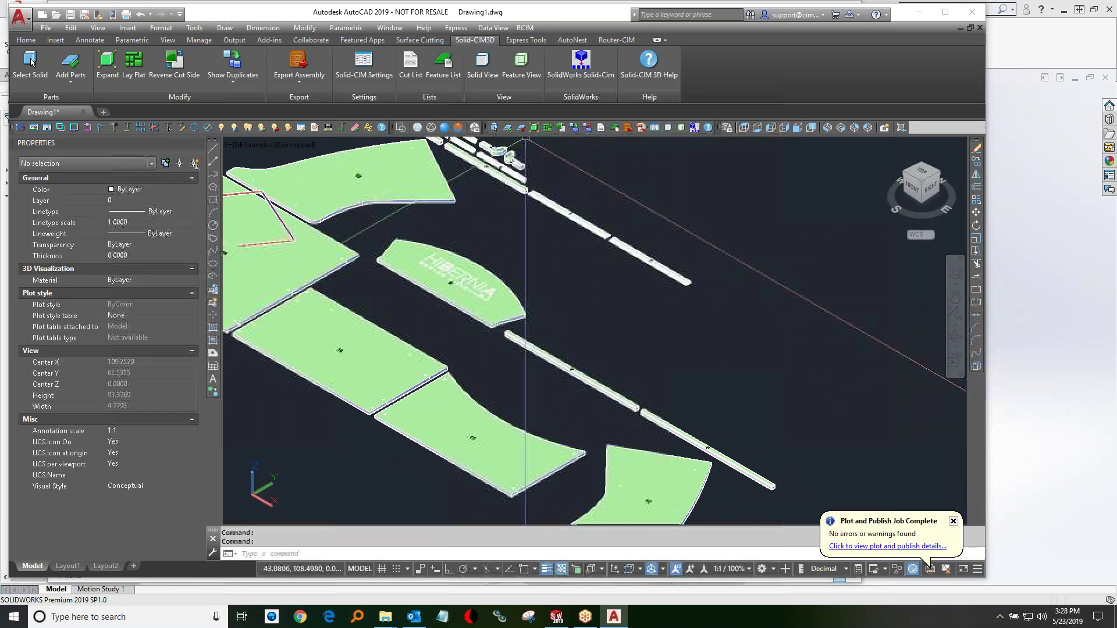
Remove the narrow tube, channel and bracket parts from the Solid-CIM part set, leaving only the board parts
{"action": "left_click", "coordinate": [492, 129]}
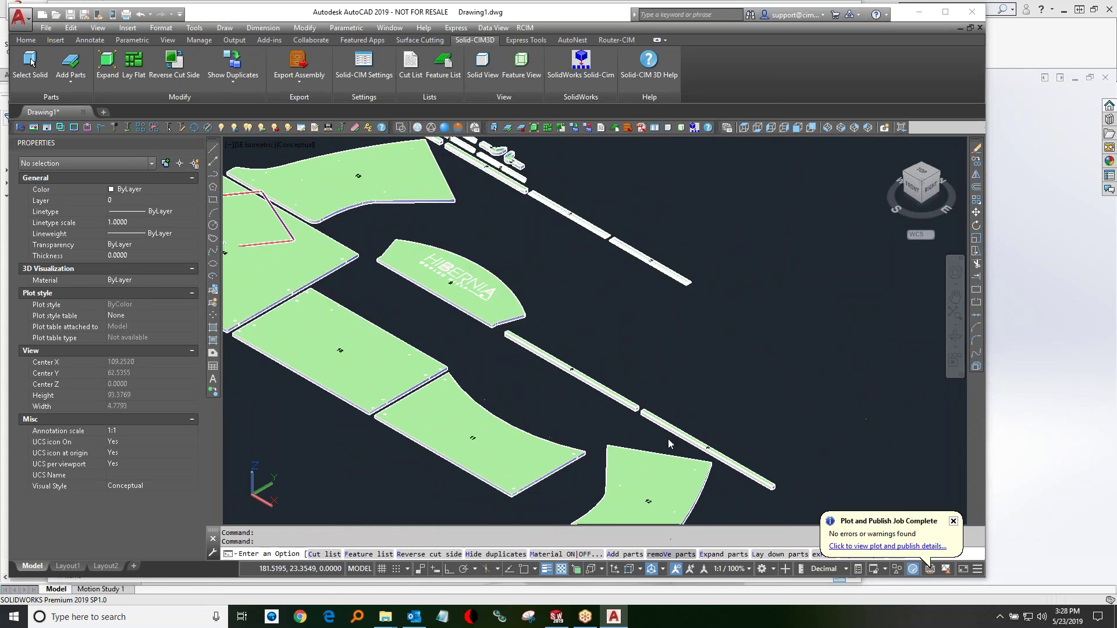
{"action": "left_click", "coordinate": [651, 415]}
{"action": "left_click", "coordinate": [629, 404]}
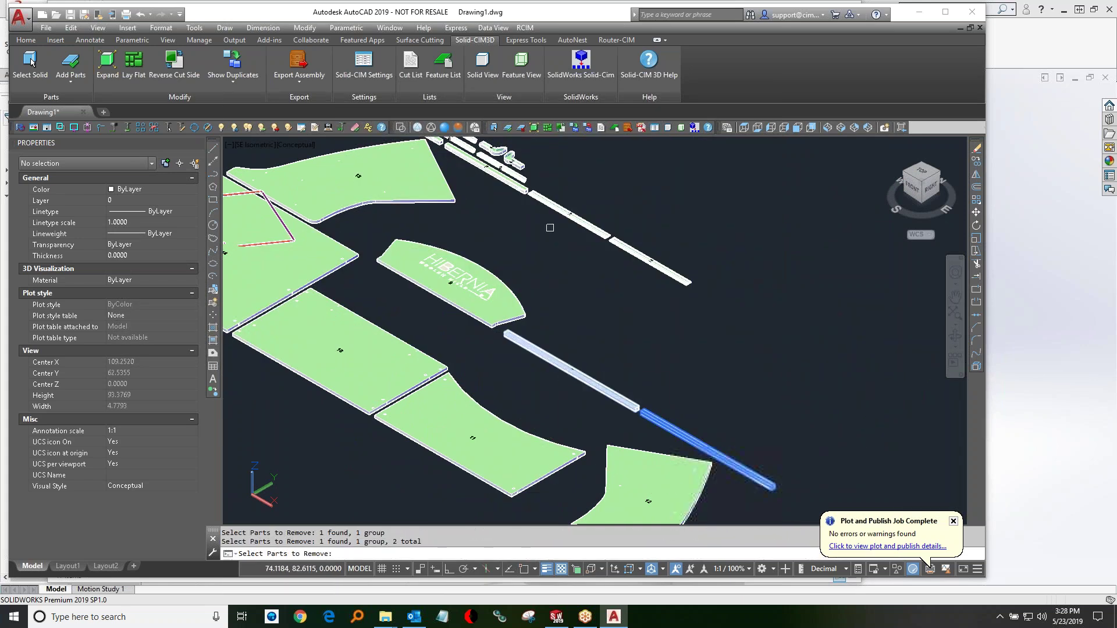
{"action": "left_click", "coordinate": [662, 170]}
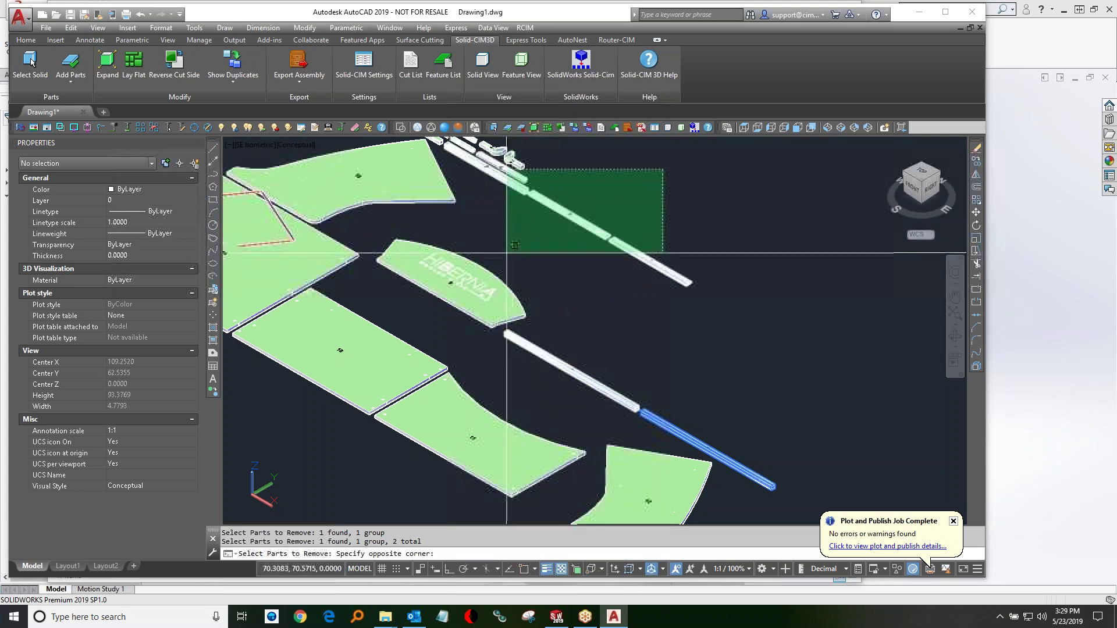
{"action": "left_click", "coordinate": [514, 254]}
{"action": "middle_click_drag", "start_coordinate": [478, 195], "coordinate": [643, 385]}
{"action": "left_click", "coordinate": [668, 256]}
{"action": "left_click", "coordinate": [590, 295]}
{"action": "left_click", "coordinate": [550, 216]}
{"action": "left_click", "coordinate": [478, 251]}
{"action": "scroll", "coordinate": [594, 300], "scroll_direction": "down", "scroll_amount": 2}
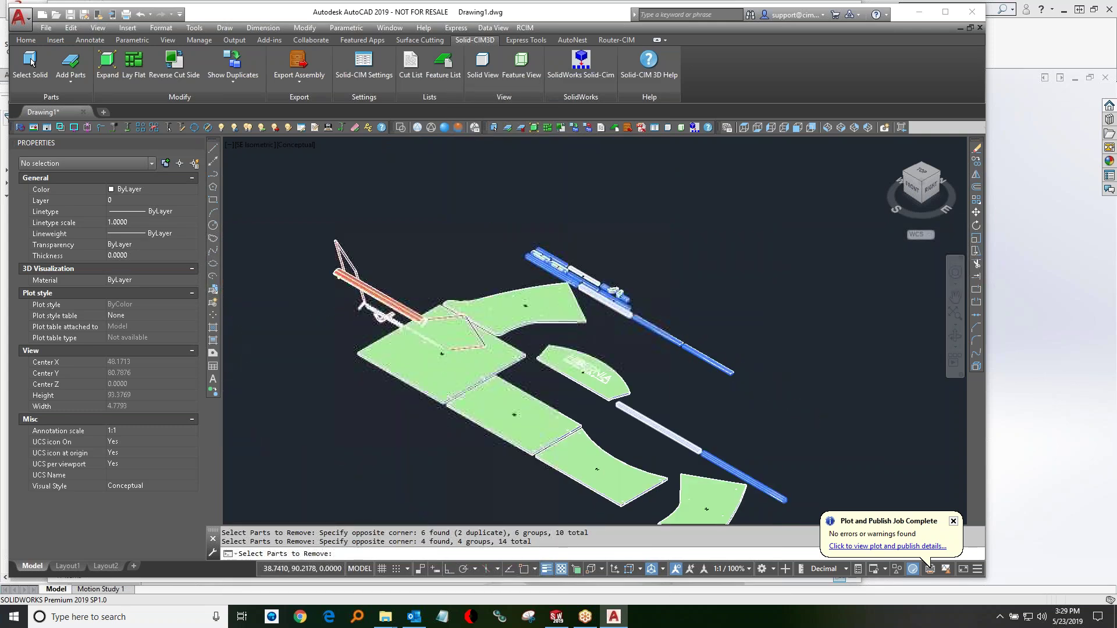
{"action": "middle_click_drag", "start_coordinate": [623, 348], "coordinate": [586, 319]}
{"action": "key", "text": "Return"}
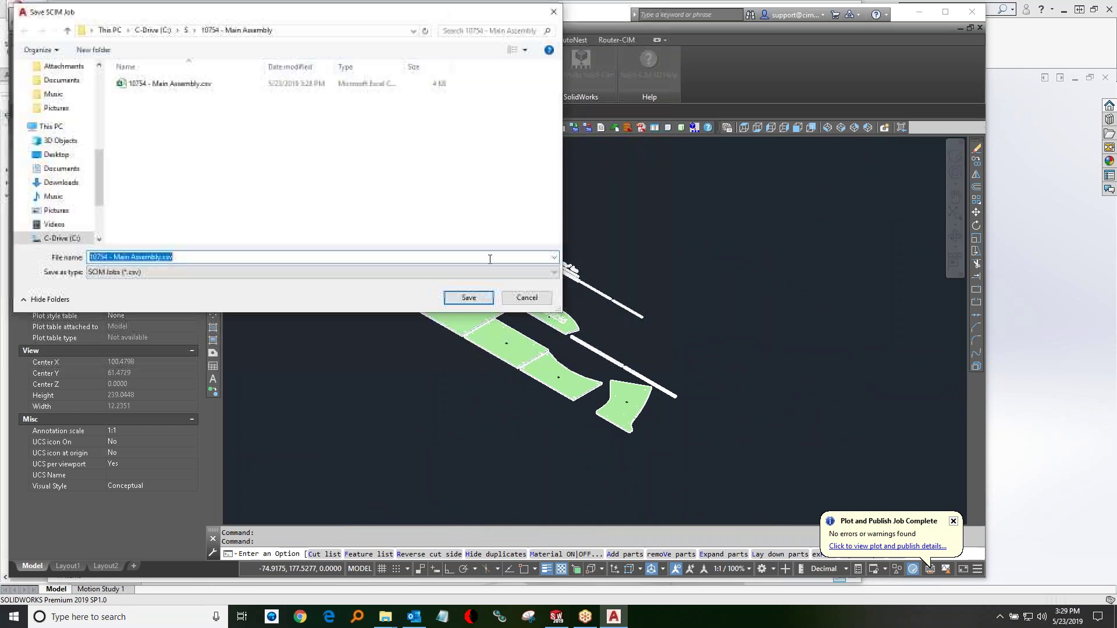
Export the remaining parts to 10754 - Main Assembly.csv, replacing the existing file, and close AutoCAD
{"action": "left_click", "coordinate": [470, 298]}
{"action": "left_click", "coordinate": [585, 307]}
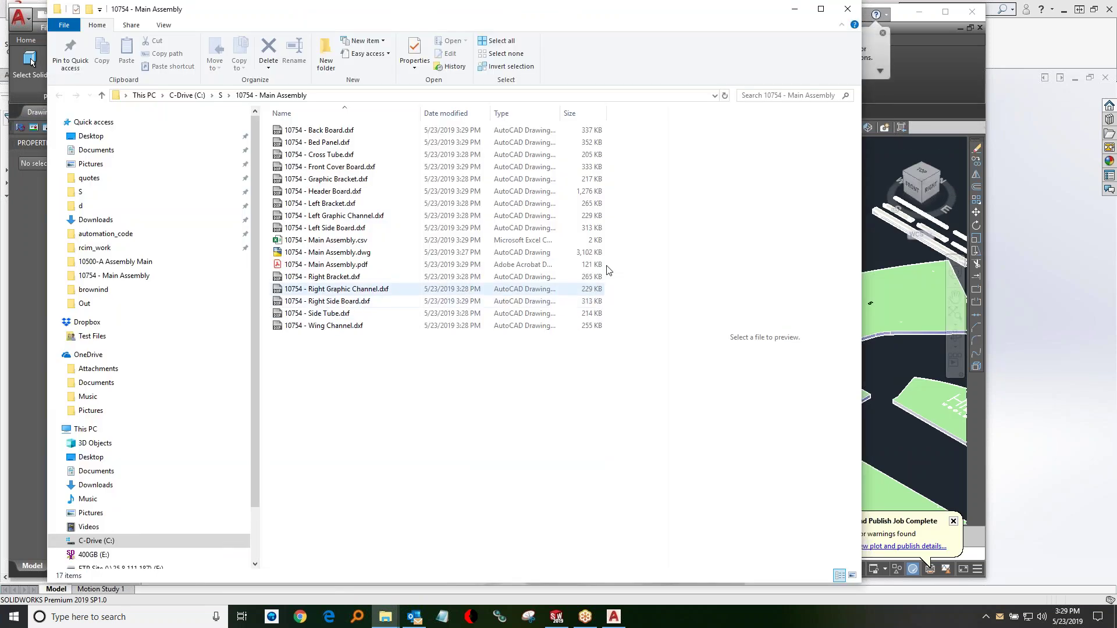
{"action": "left_click", "coordinate": [902, 109]}
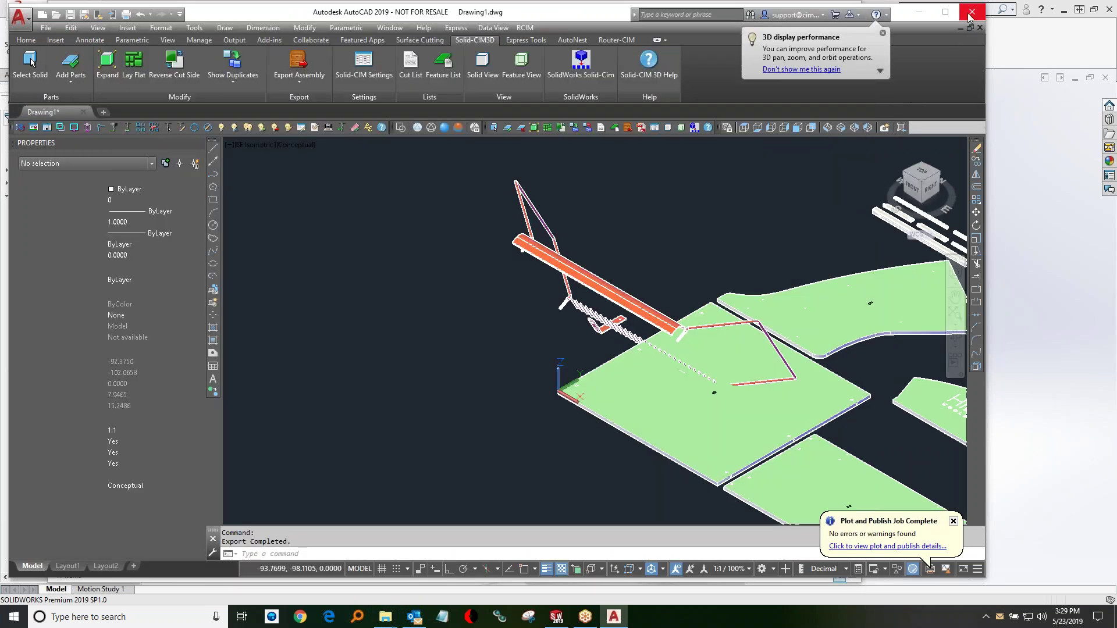
{"action": "left_click", "coordinate": [963, 16]}
{"action": "left_click", "coordinate": [501, 322]}
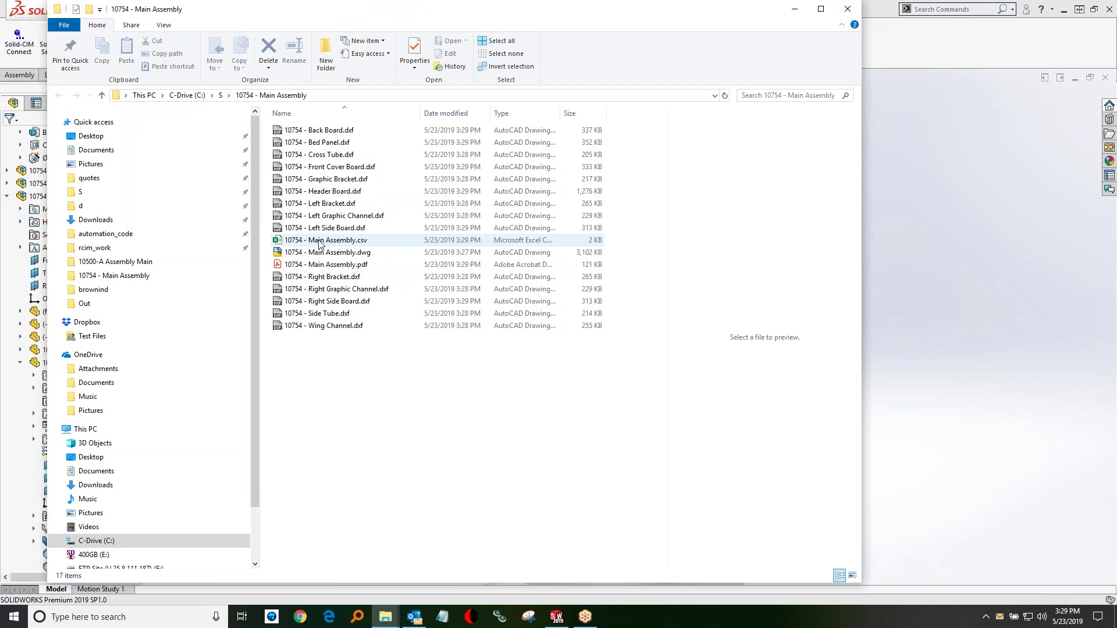
Examine the file path, material and size columns of 10754 - Main Assembly.csv in Excel, and close it without saving
{"action": "left_click", "coordinate": [319, 241]}
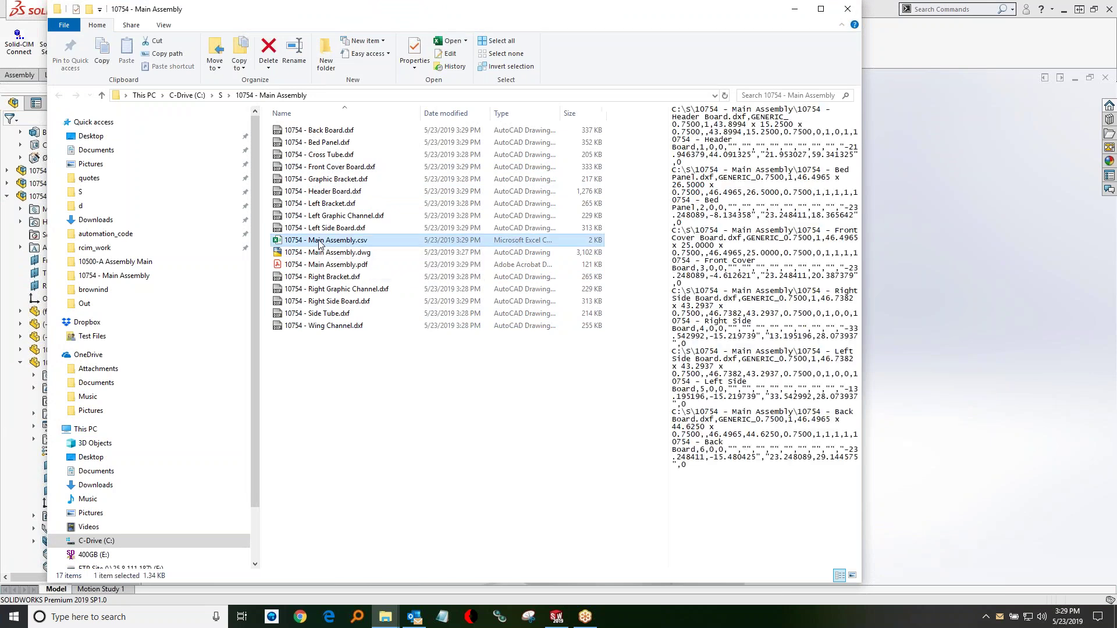
{"action": "double_click", "coordinate": [319, 242]}
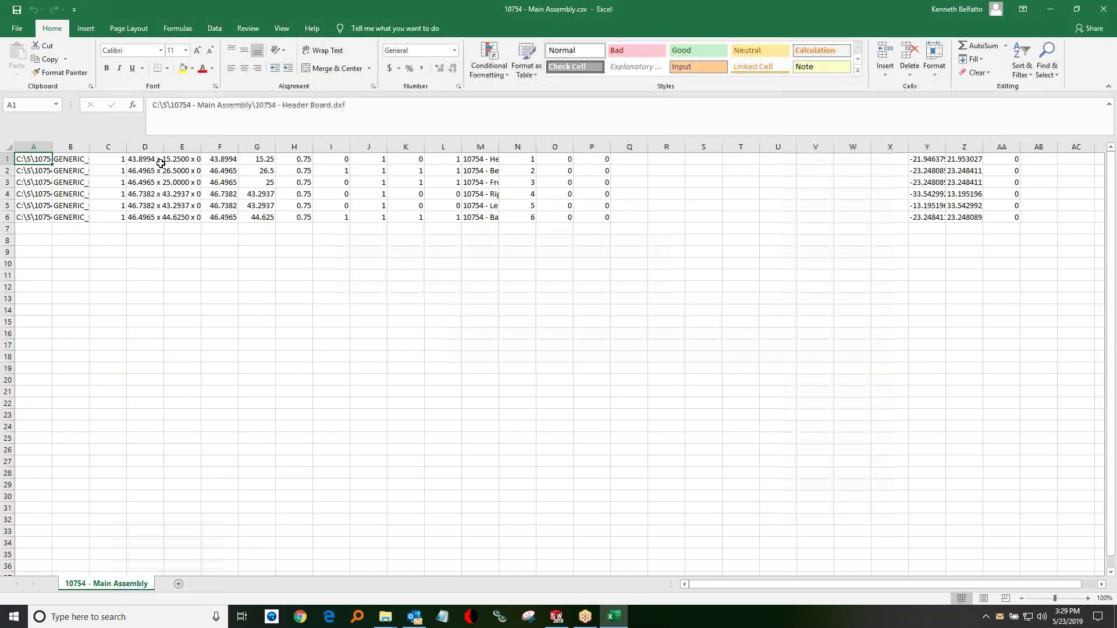
{"action": "double_click", "coordinate": [52, 147]}
{"action": "left_click", "coordinate": [61, 146]}
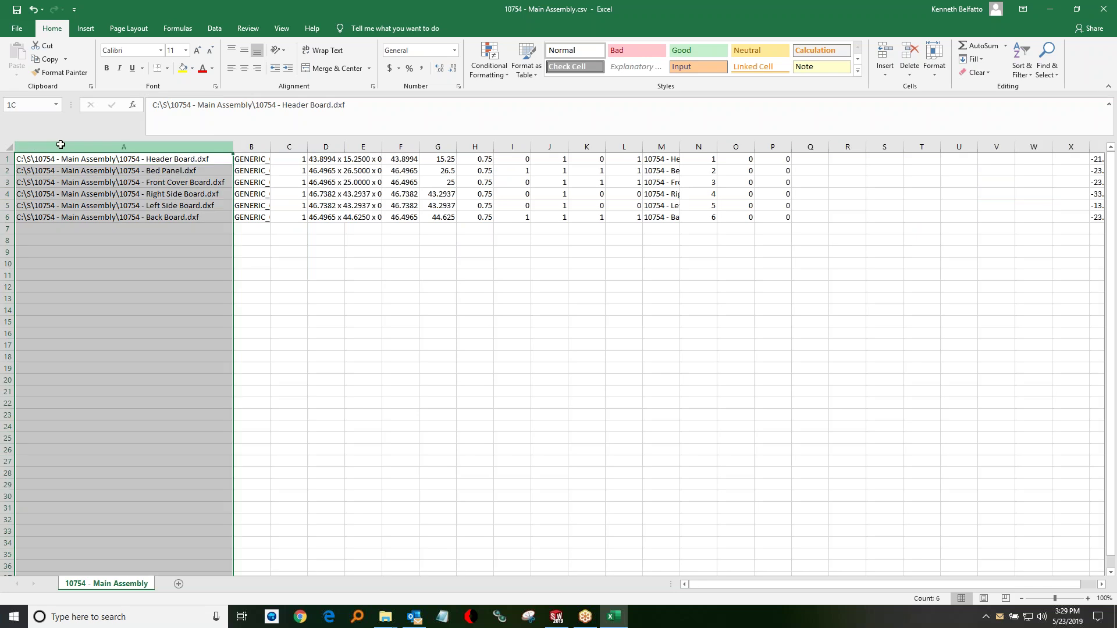
{"action": "left_click", "coordinate": [251, 146]}
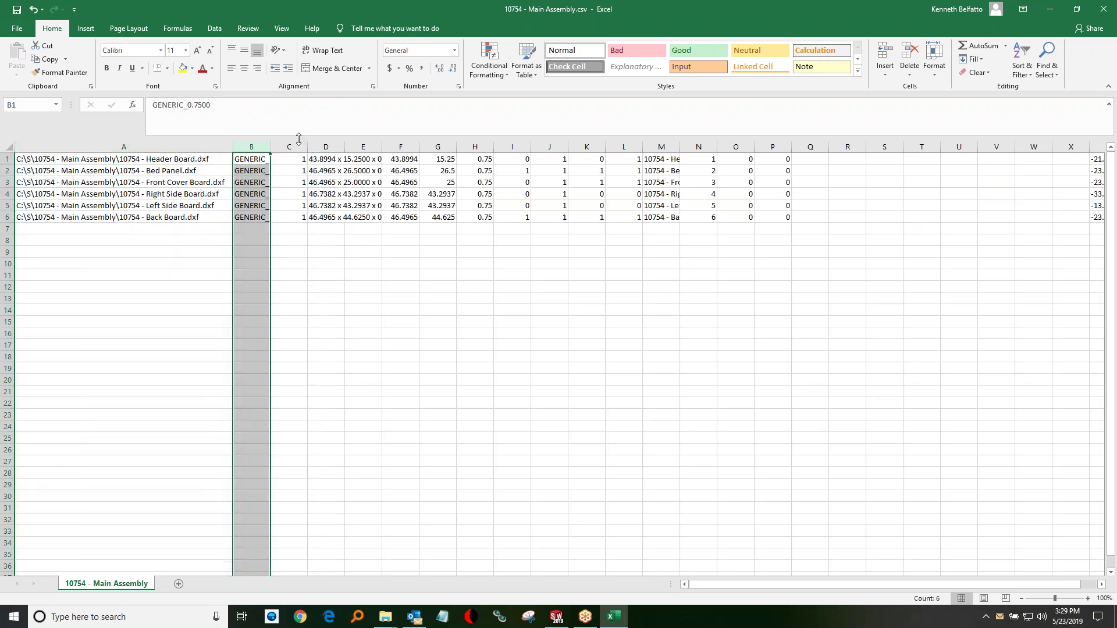
{"action": "left_click", "coordinate": [299, 145]}
{"action": "left_click_drag", "start_coordinate": [406, 145], "coordinate": [472, 144]}
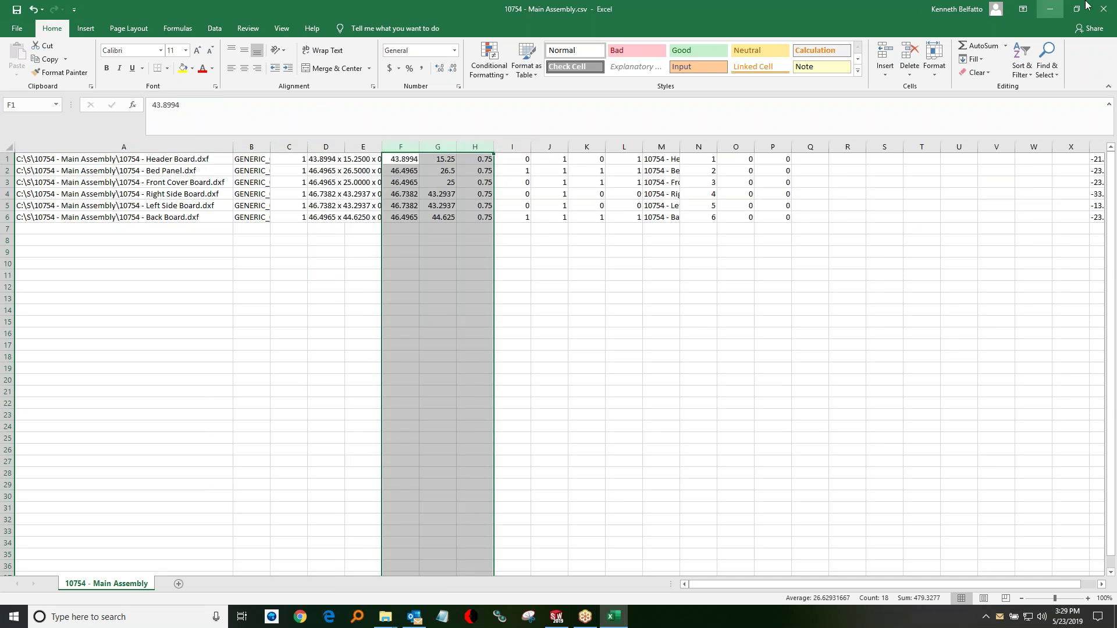
{"action": "left_click", "coordinate": [1094, 13]}
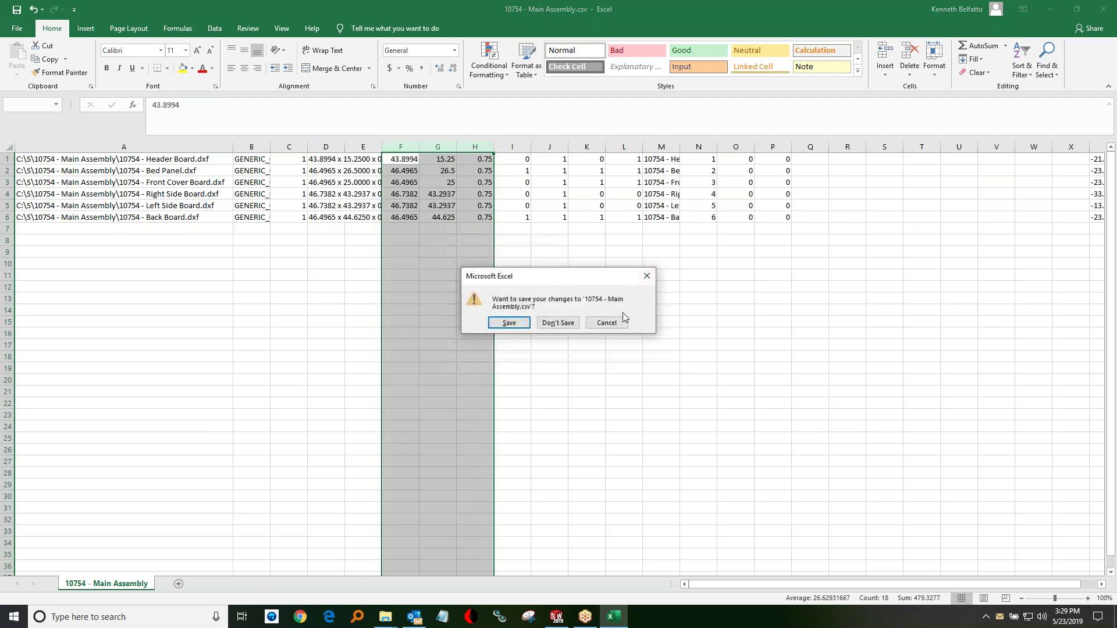
{"action": "left_click", "coordinate": [572, 324]}
Cut 10754 - Main Assembly.csv with Router-CIM Automation Suite, closing SOLIDWORKS and letting underscores replace the spaces in the job name
{"action": "right_click", "coordinate": [349, 246]}
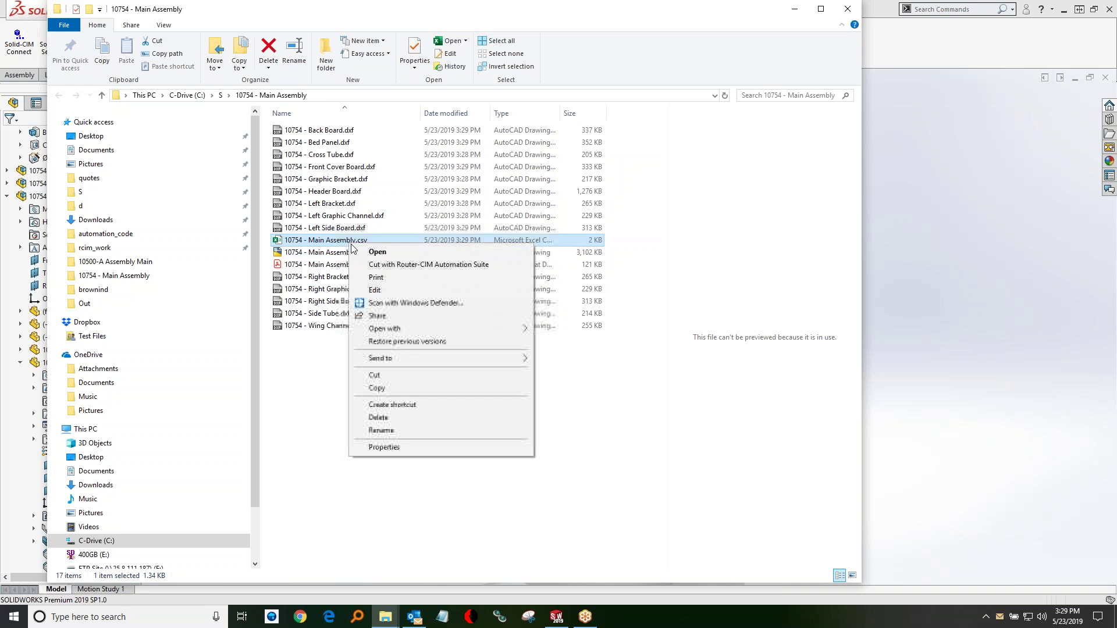
{"action": "left_click", "coordinate": [405, 265]}
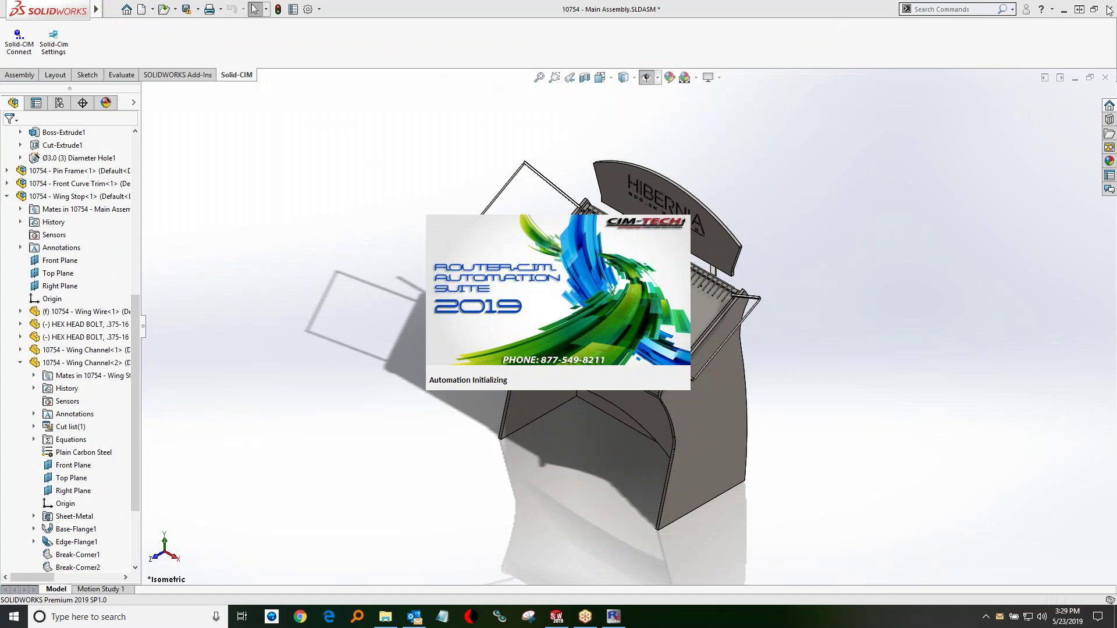
{"action": "left_click", "coordinate": [1109, 9]}
{"action": "left_click", "coordinate": [357, 229]}
{"action": "left_click", "coordinate": [832, 24]}
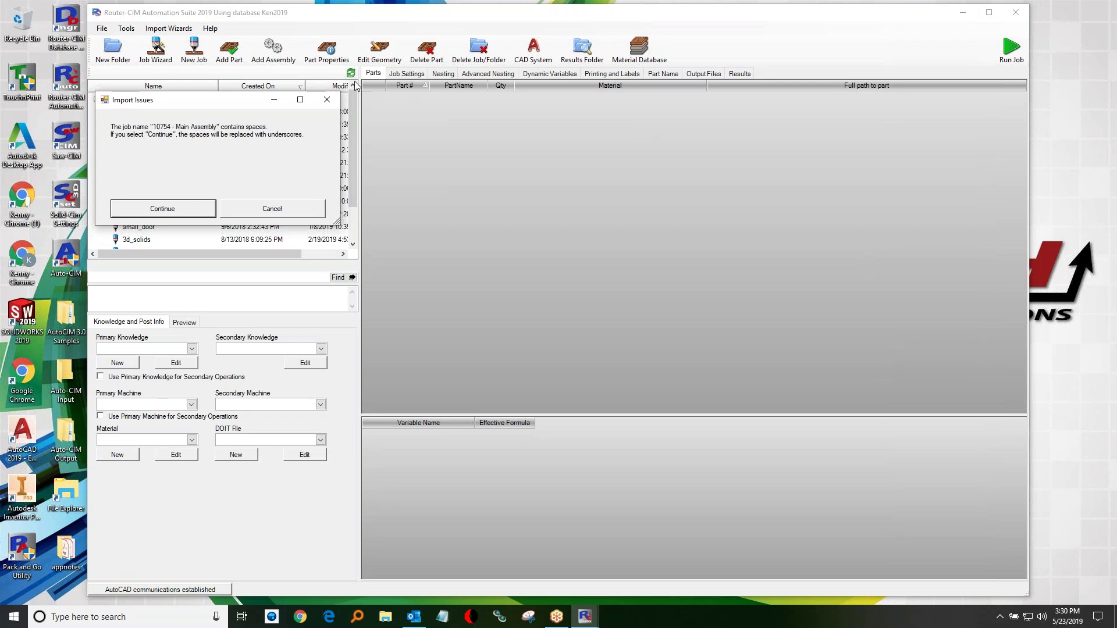
{"action": "left_click", "coordinate": [161, 213]}
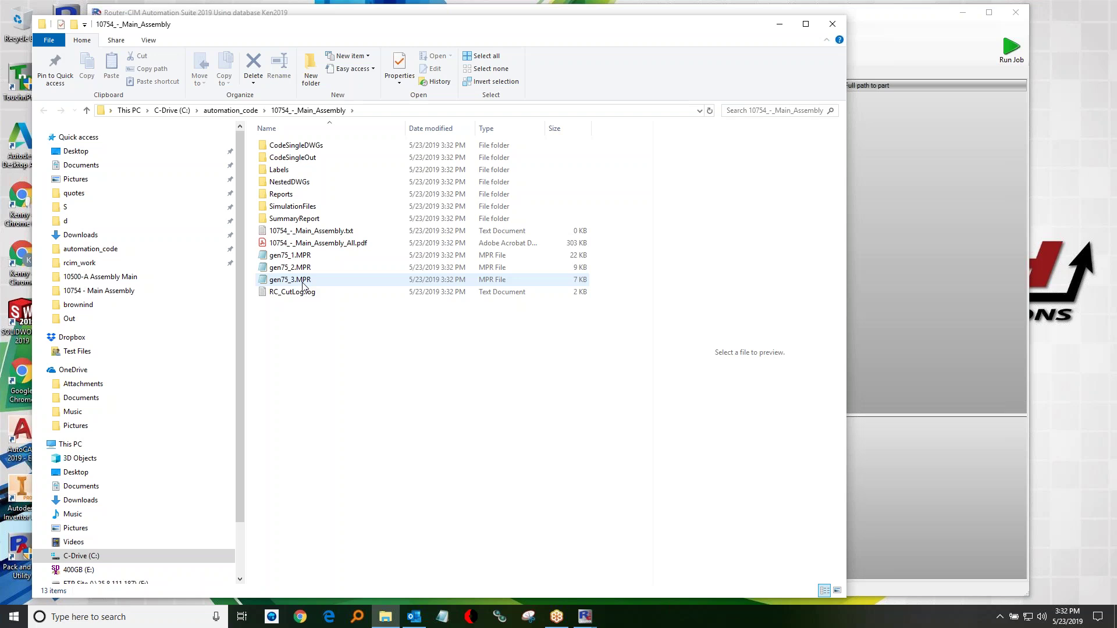
Look through the CodeSingleOut and NestedDWGs folders in the 10754_-_Main_Assembly output folder
{"action": "double_click", "coordinate": [292, 157]}
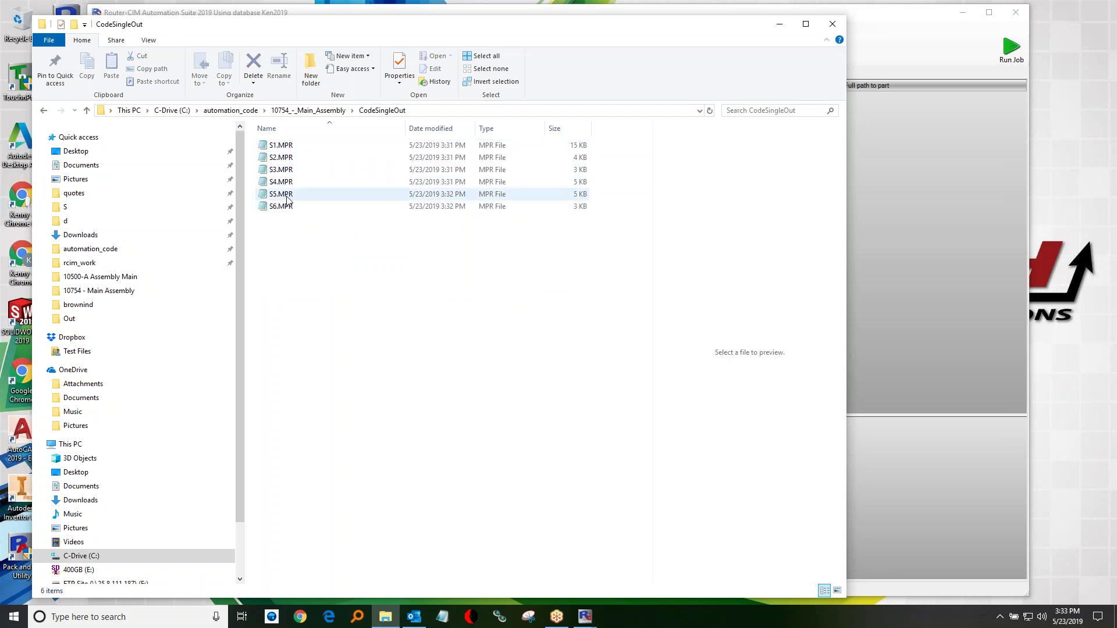
{"action": "left_click", "coordinate": [308, 110]}
{"action": "double_click", "coordinate": [290, 182]}
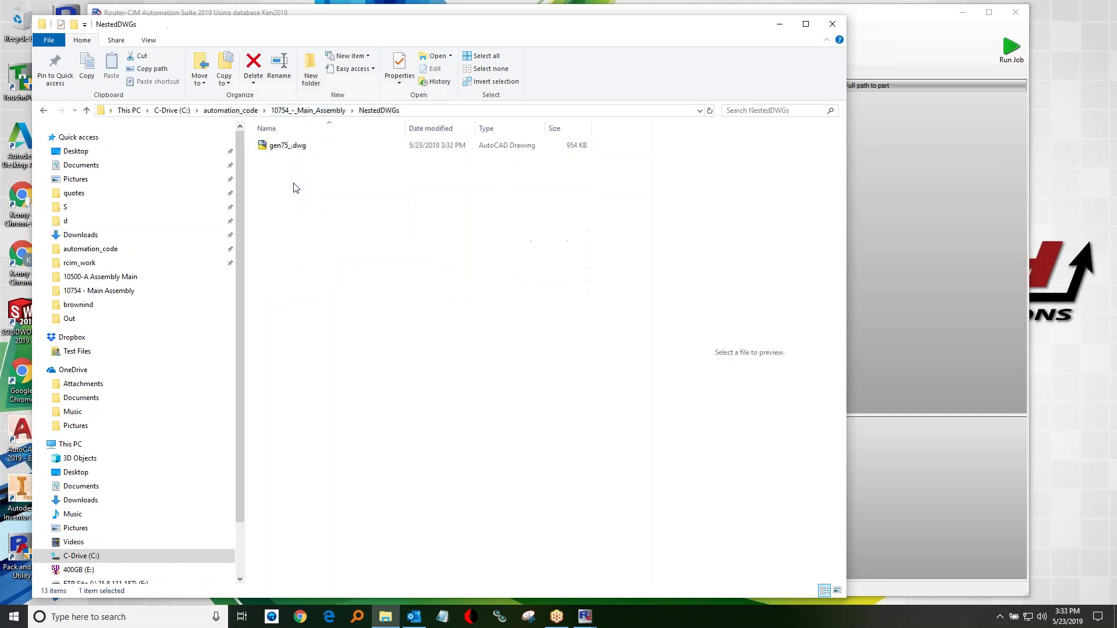
Preview the nested drawing gen75_.dwg, view the 10754_-_Main_Assembly_Sheet1.jpeg label sheet from Custom labels JPG, and return to the 10754_-_Main_Assembly folder
{"action": "left_click", "coordinate": [289, 147]}
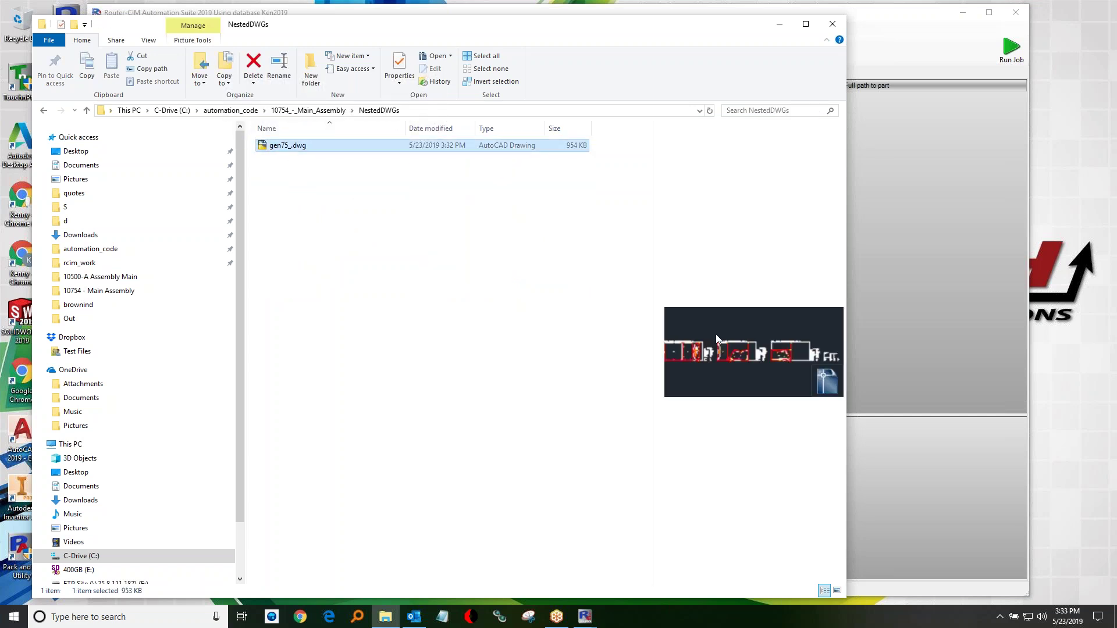
{"action": "left_click", "coordinate": [339, 112]}
{"action": "double_click", "coordinate": [286, 170]}
{"action": "double_click", "coordinate": [293, 150]}
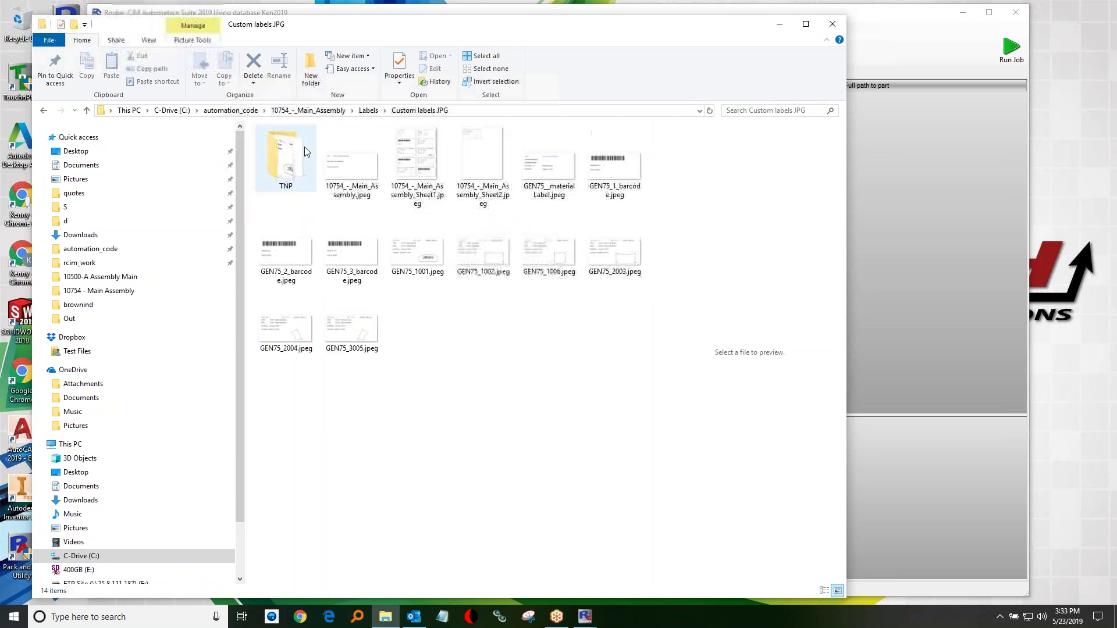
{"action": "double_click", "coordinate": [411, 162]}
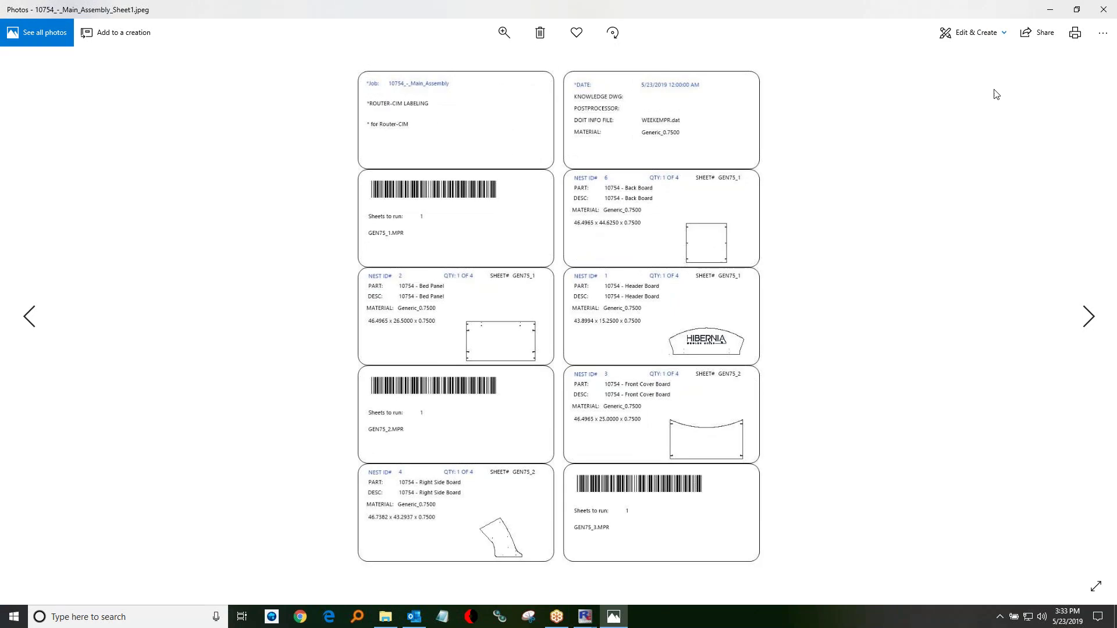
{"action": "left_click", "coordinate": [1104, 10]}
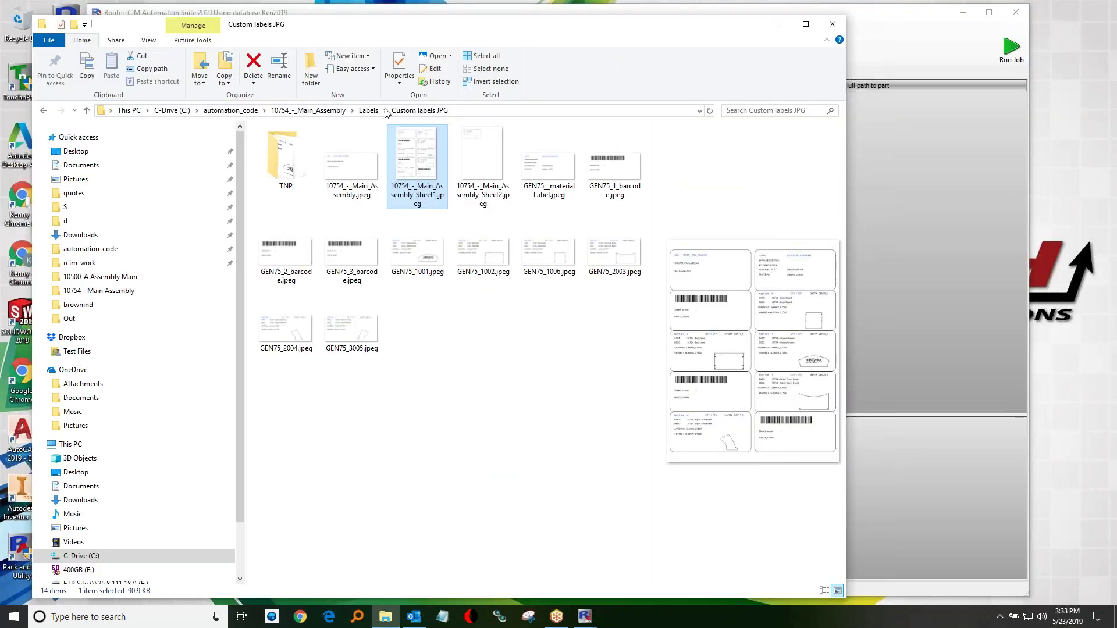
{"action": "left_click", "coordinate": [326, 110]}
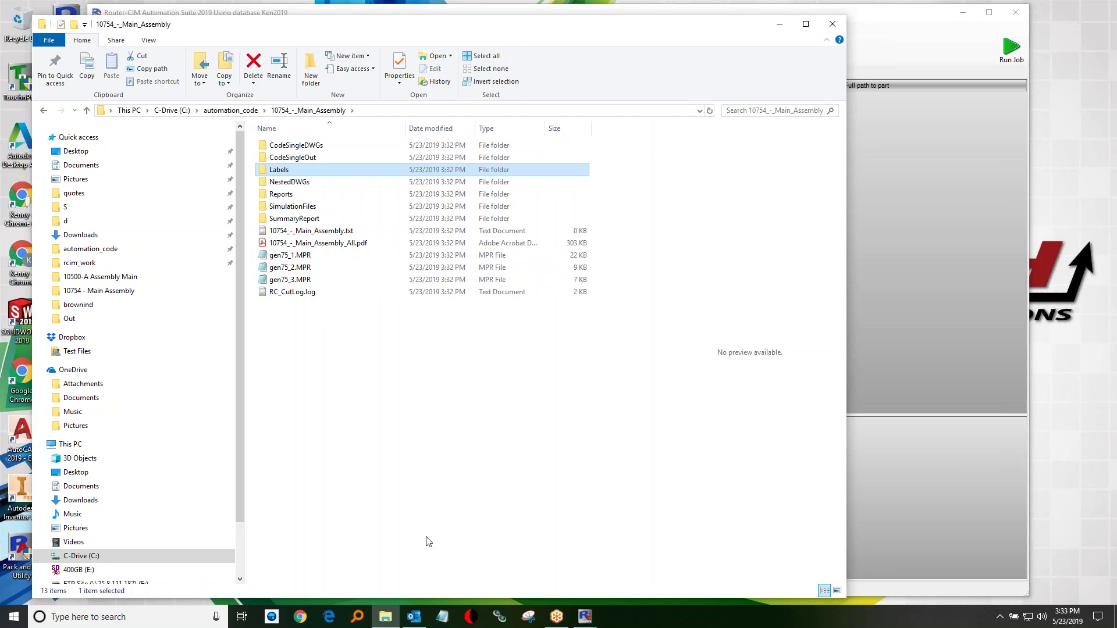
Switch to Microsoft Edge to view the CIM-TECH website's home page
{"action": "left_click", "coordinate": [328, 616]}
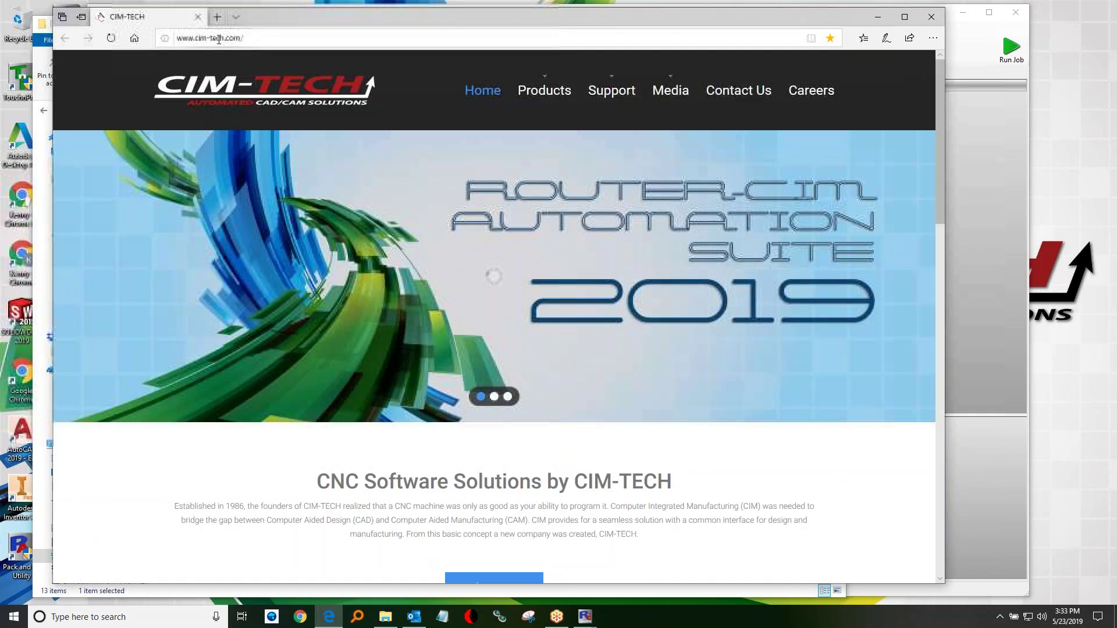